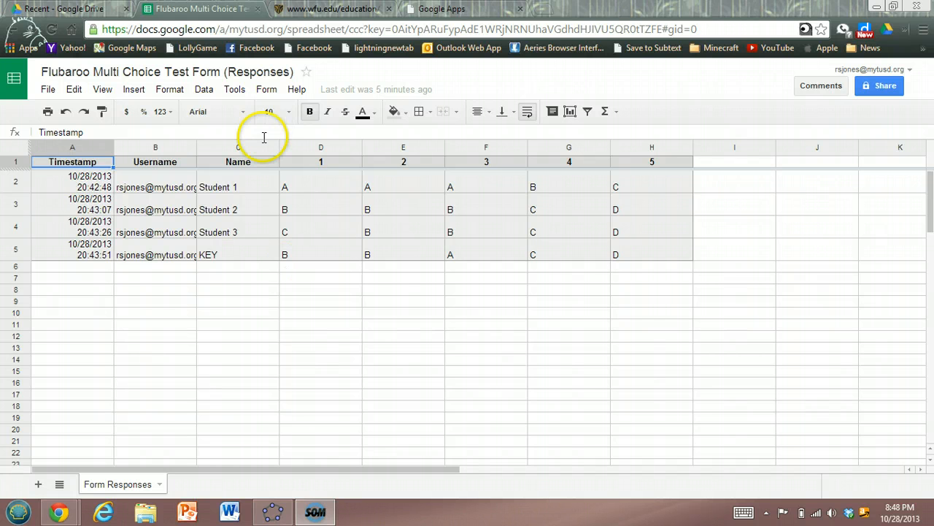
Step: Open the live form, look over its name field and multiple-choice questions, and close it
click(267, 91)
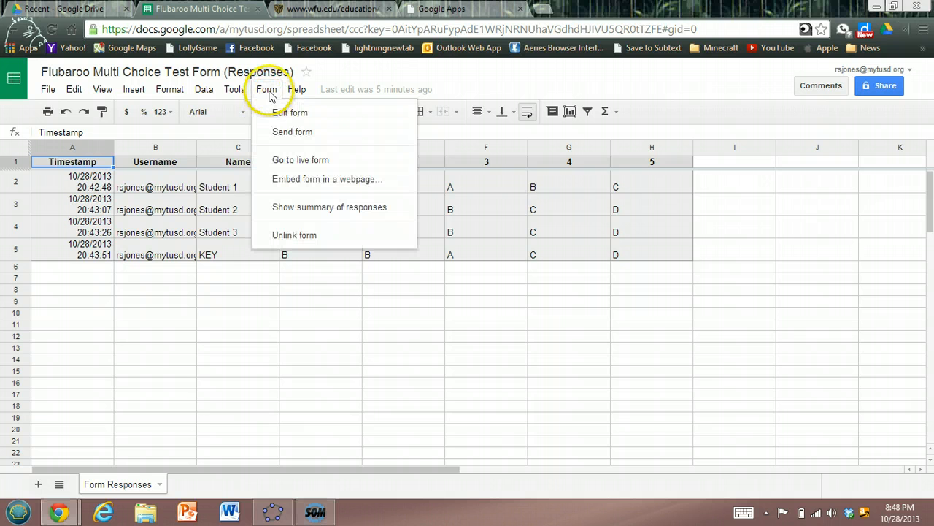
click(294, 158)
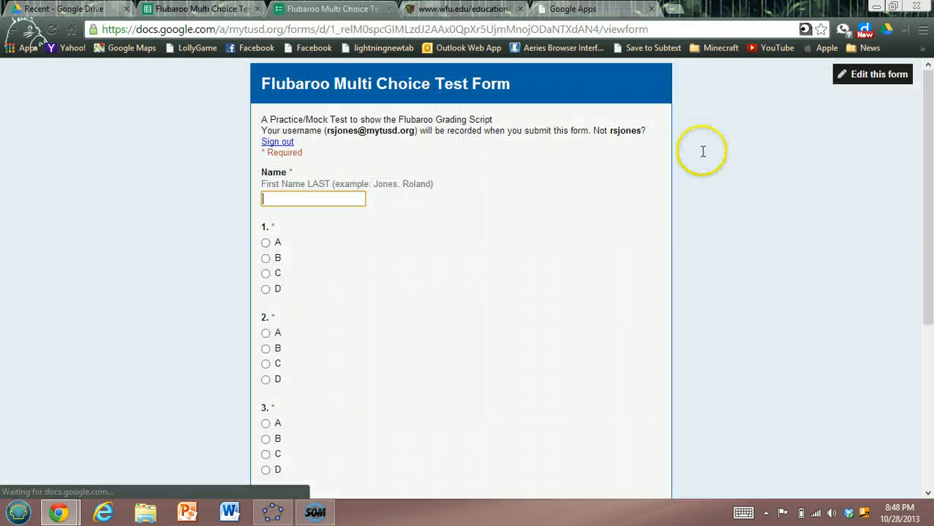
drag(932, 162, 931, 232)
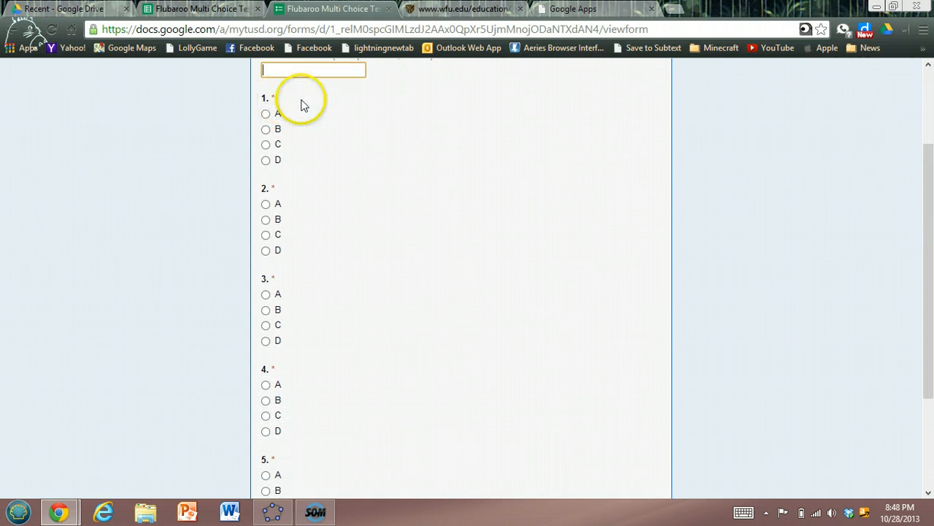
click(272, 70)
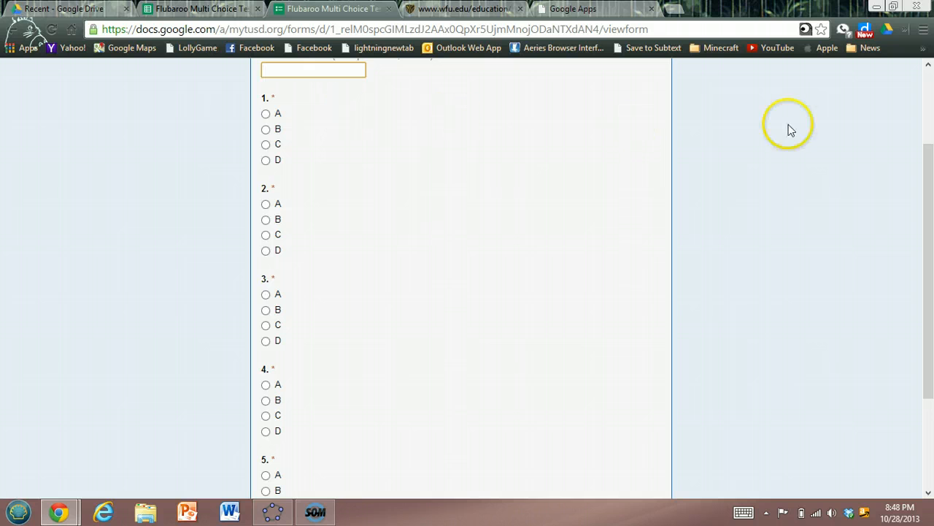
drag(925, 192, 932, 6)
click(388, 9)
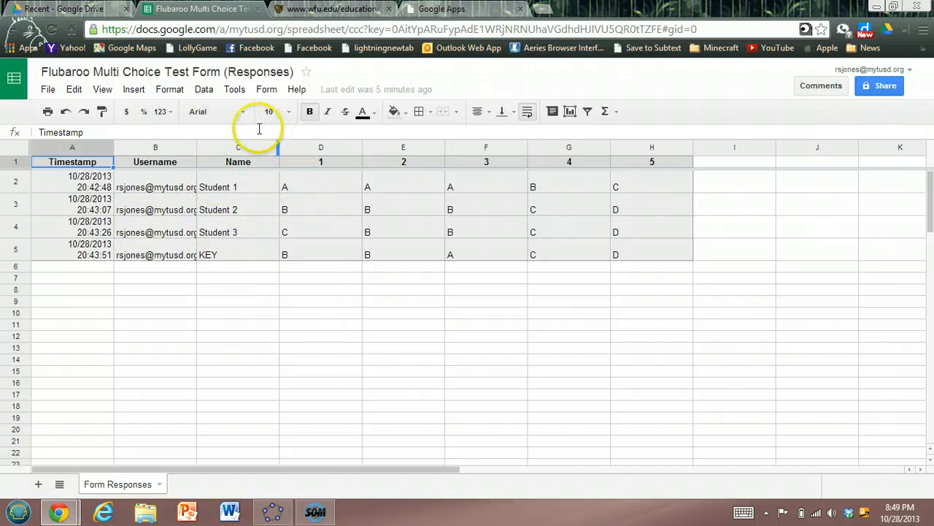
Step: Search the public Script Gallery for flubaroo and install the Flubaroo script in the responses spreadsheet
click(140, 91)
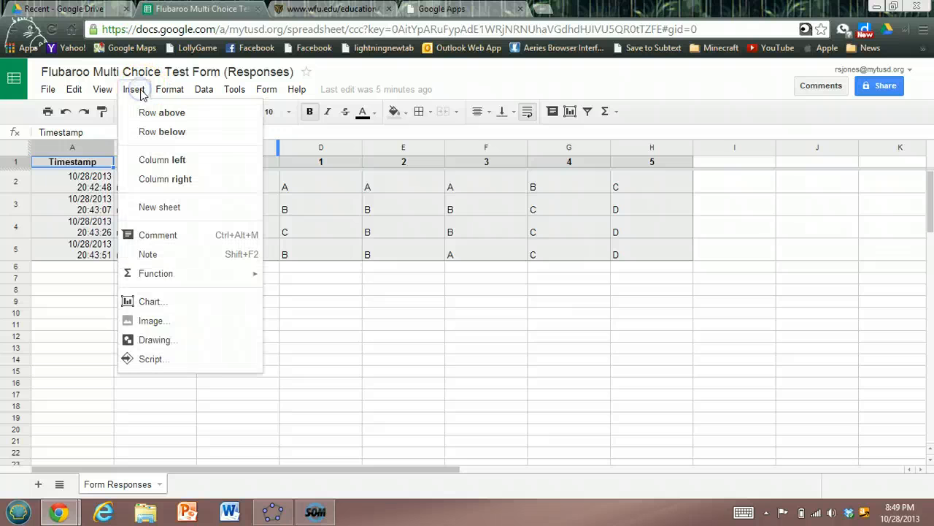
click(150, 359)
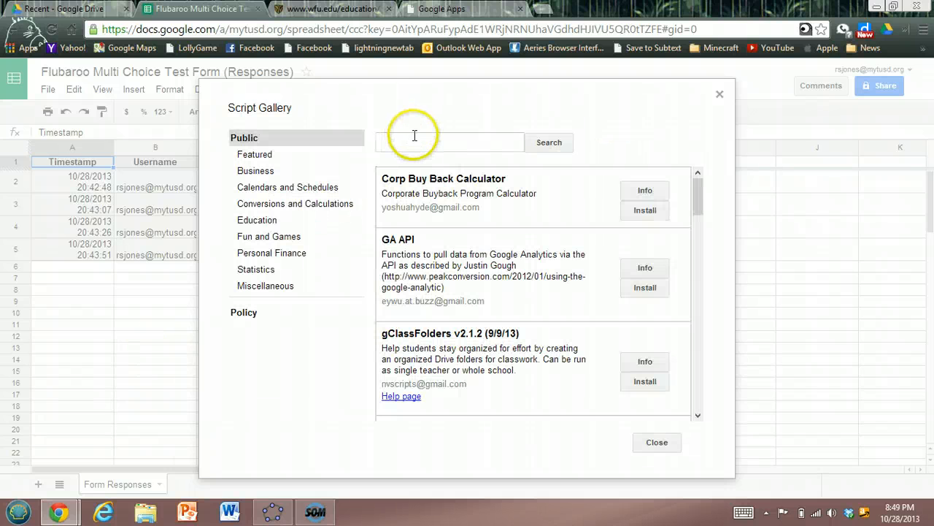
click(412, 140)
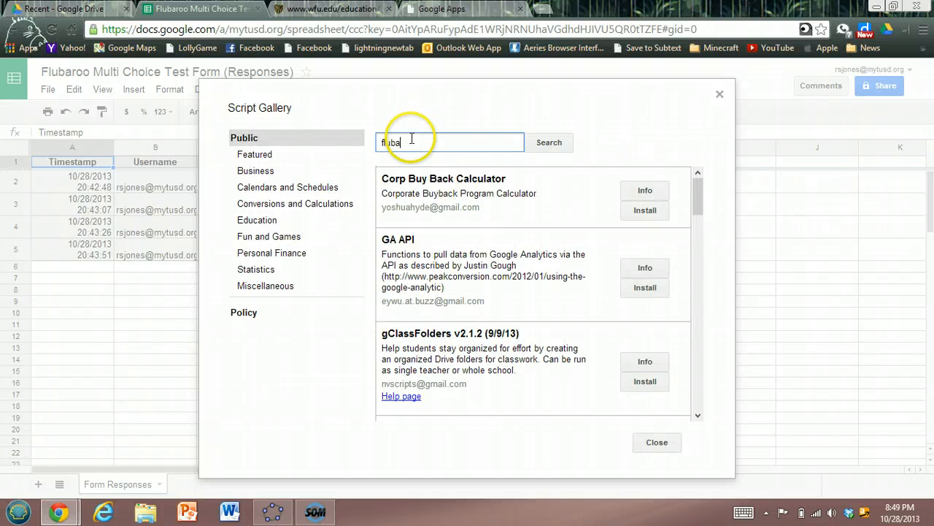
text(flubaroo)
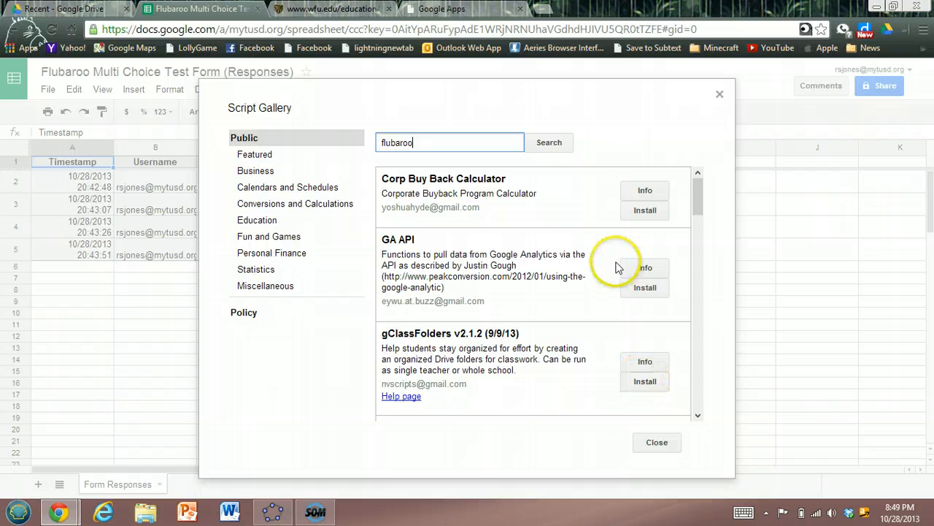
click(551, 145)
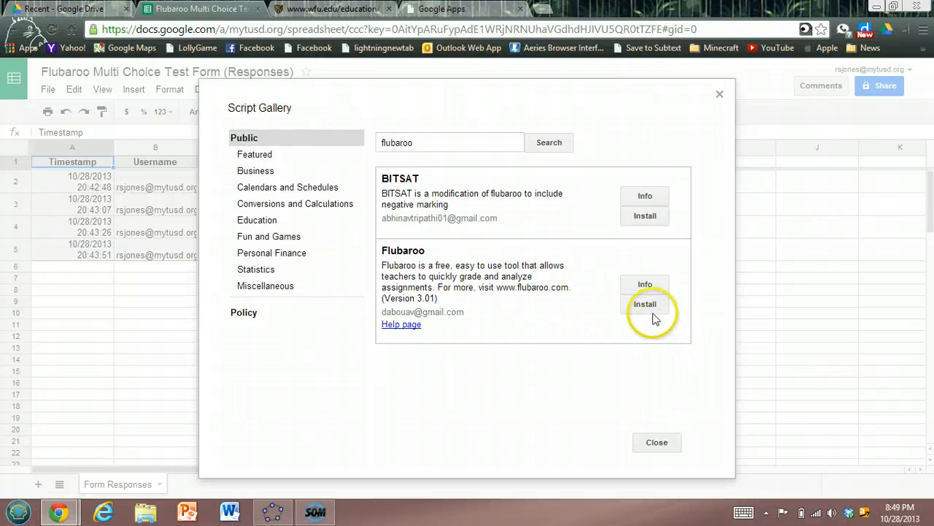
click(652, 310)
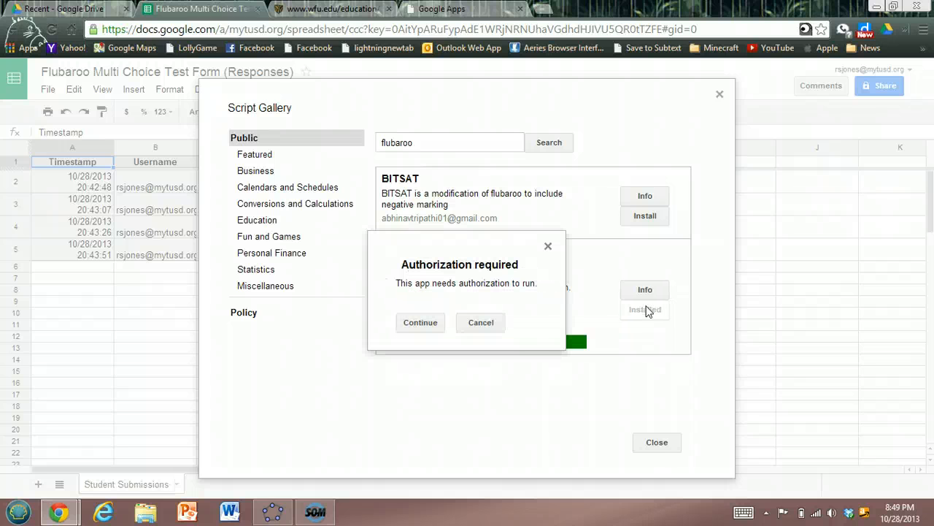
Step: Authorize Flubaroo by accepting its requested permissions, and close the Script Gallery
click(425, 332)
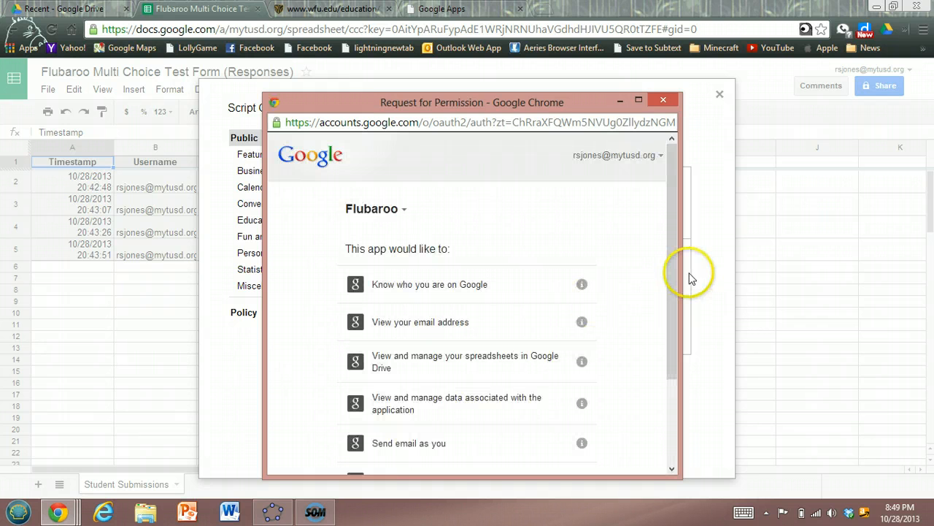
drag(672, 268, 676, 400)
click(577, 443)
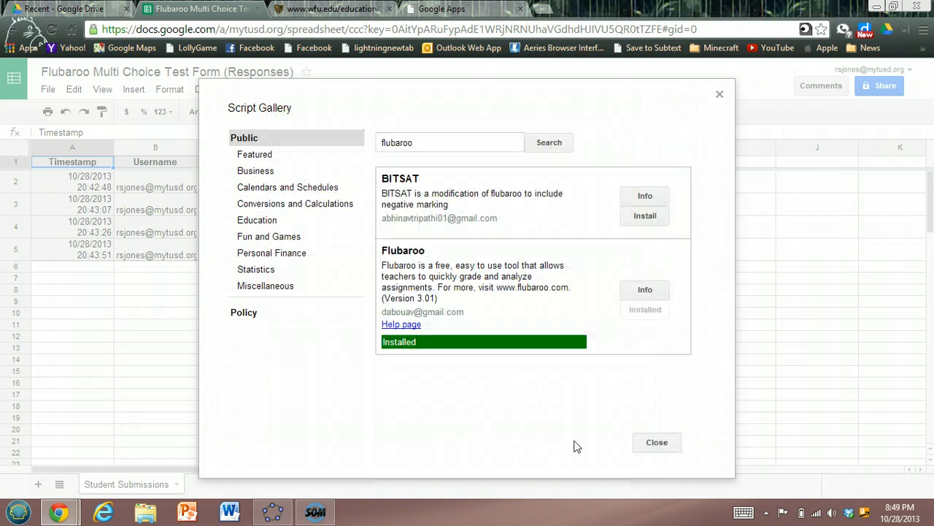
click(654, 443)
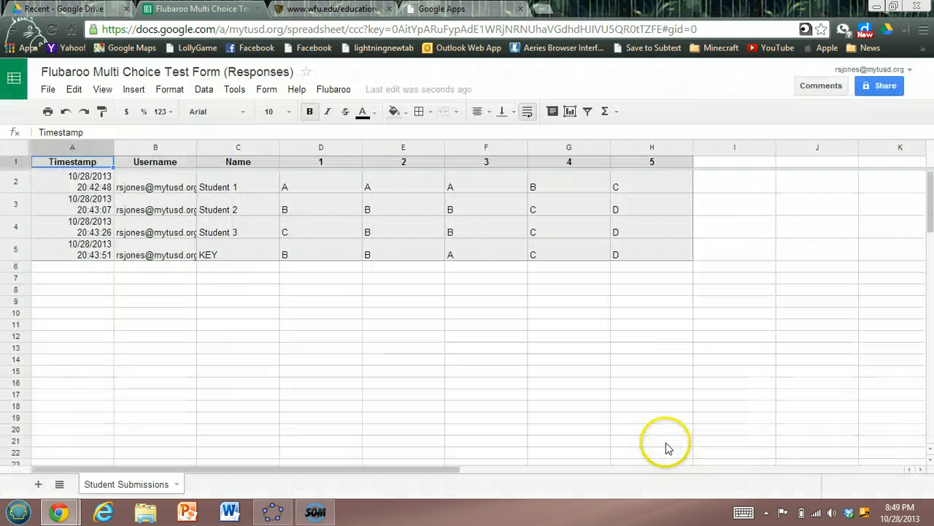
Step: Start grading the assignment with Flubaroo, keeping Username and Name as Identifies Student and questions 1 to 5 at 1 Point each
click(334, 93)
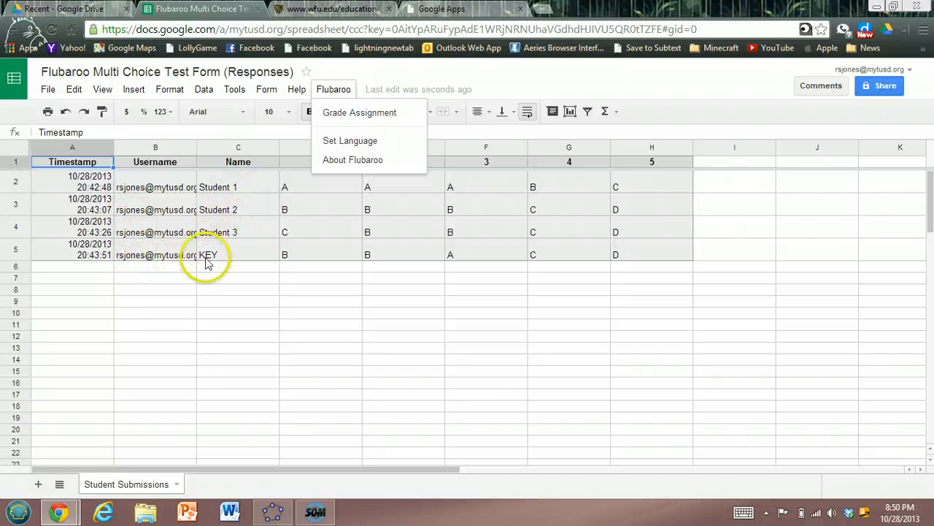
click(366, 119)
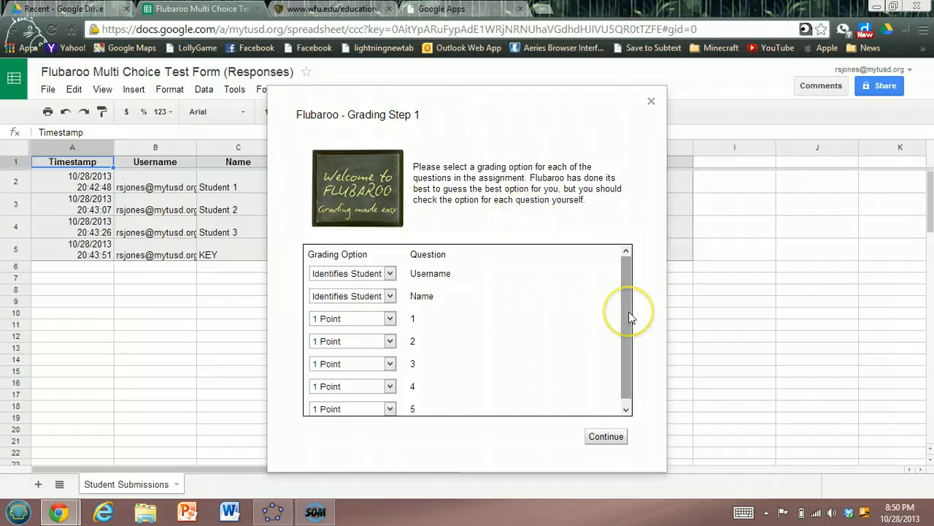
drag(630, 317, 631, 351)
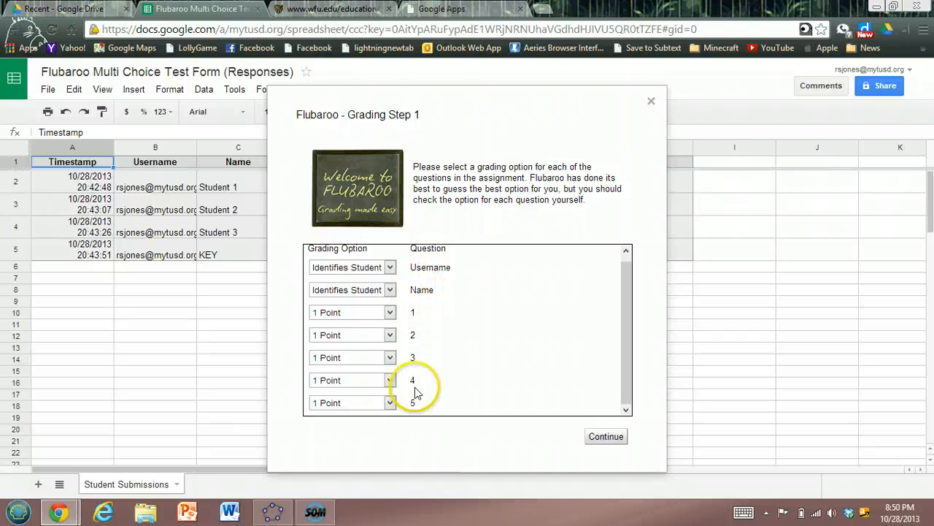
click(390, 313)
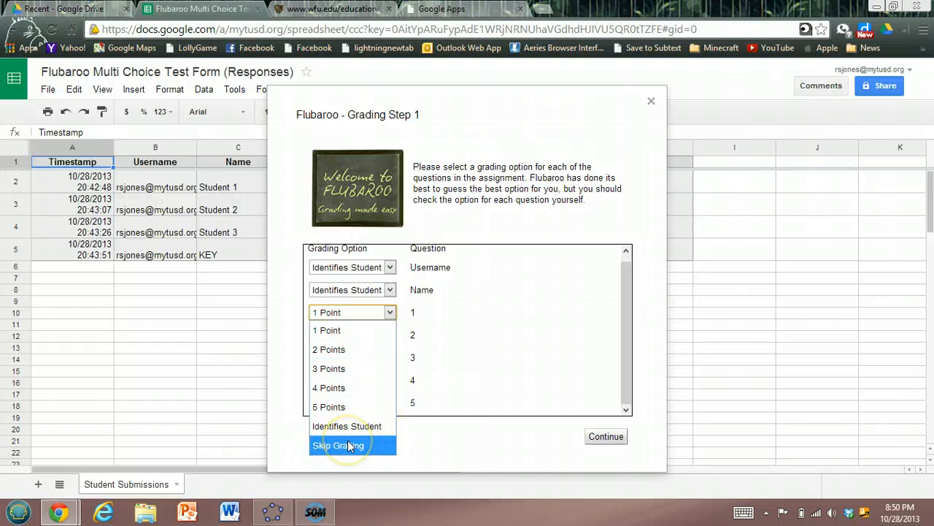
click(451, 447)
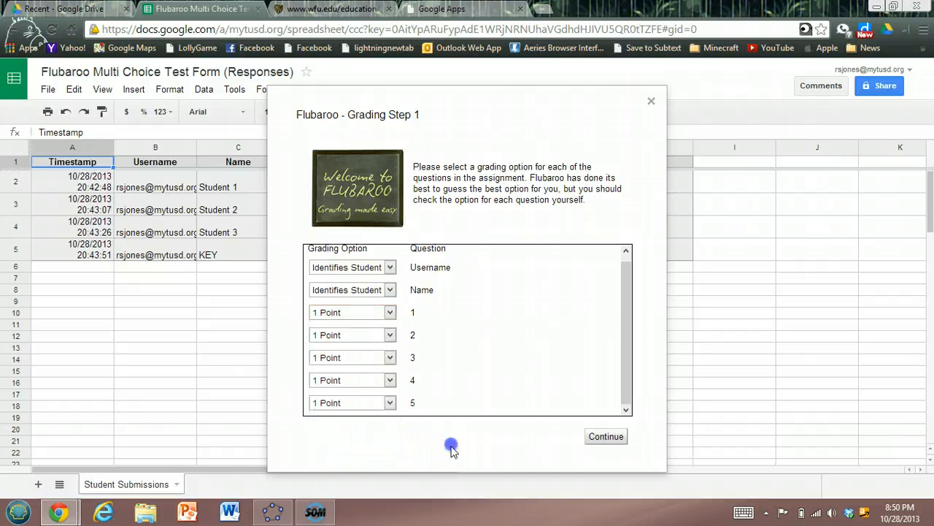
click(603, 439)
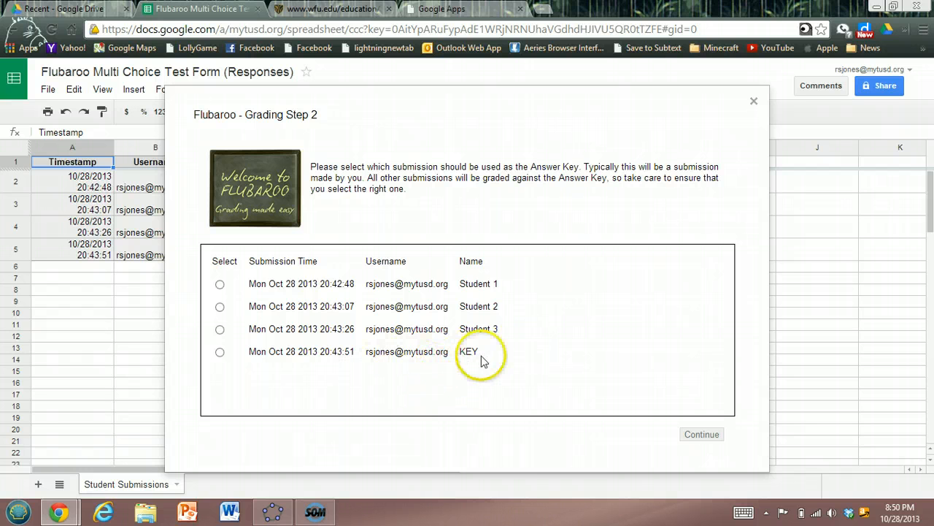
Step: Grade the submissions using the KEY submission as the answer key, and open the resulting grades
click(220, 352)
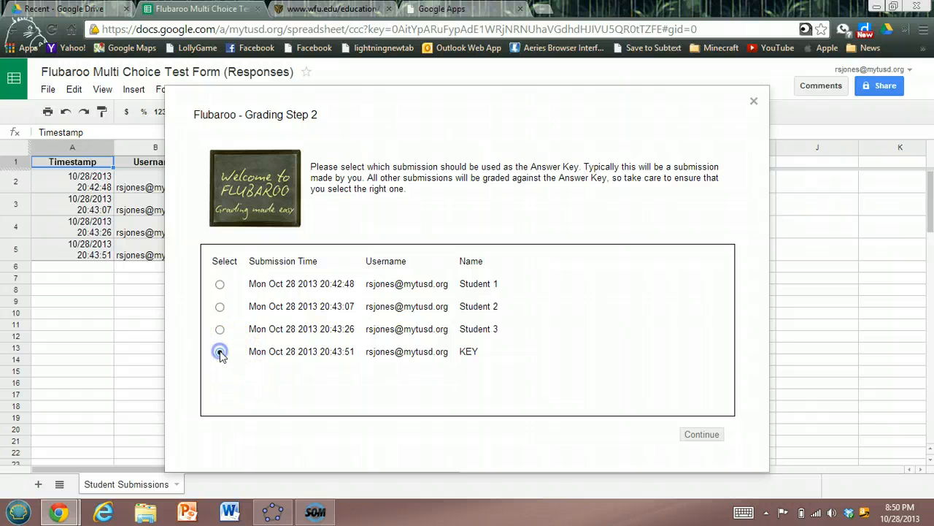
click(704, 435)
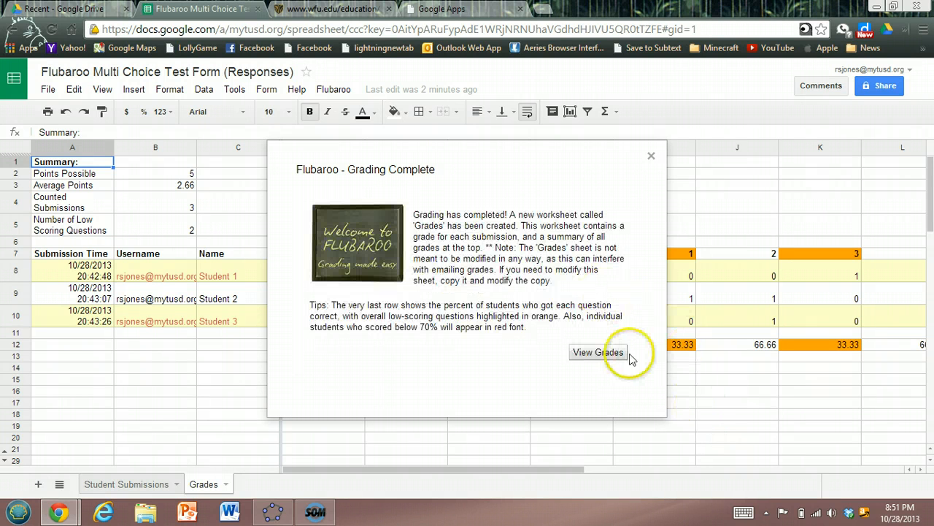
click(616, 355)
click(650, 158)
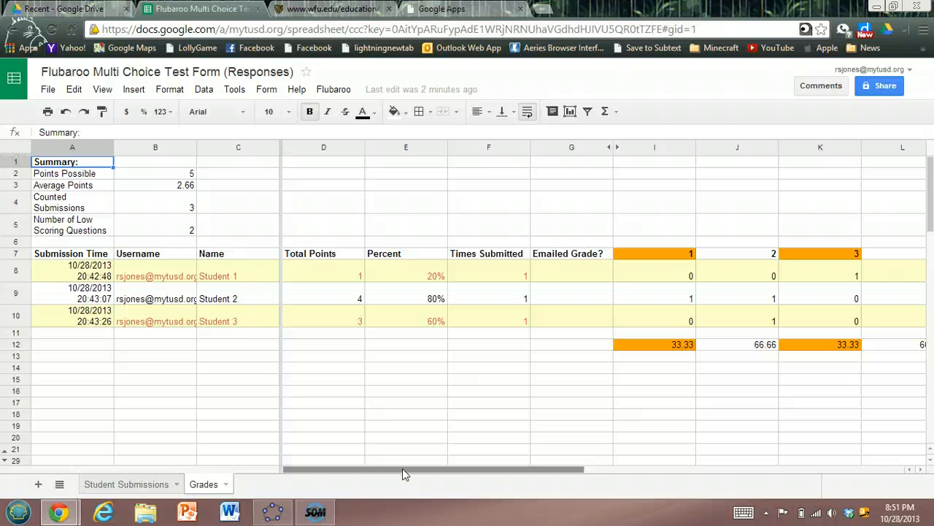
Step: Look across the Grades sheet at the students' totals, per-question scores and the percent-correct row
drag(402, 470, 440, 469)
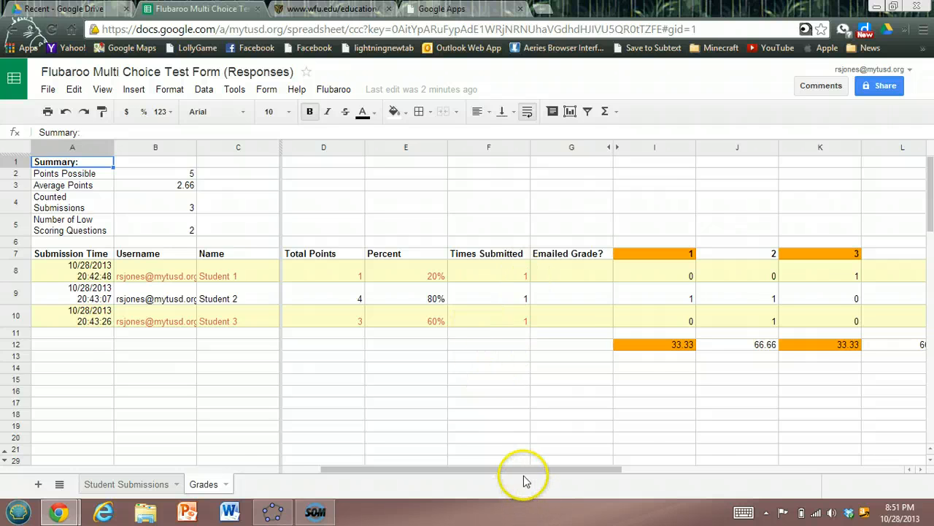
drag(525, 475, 603, 475)
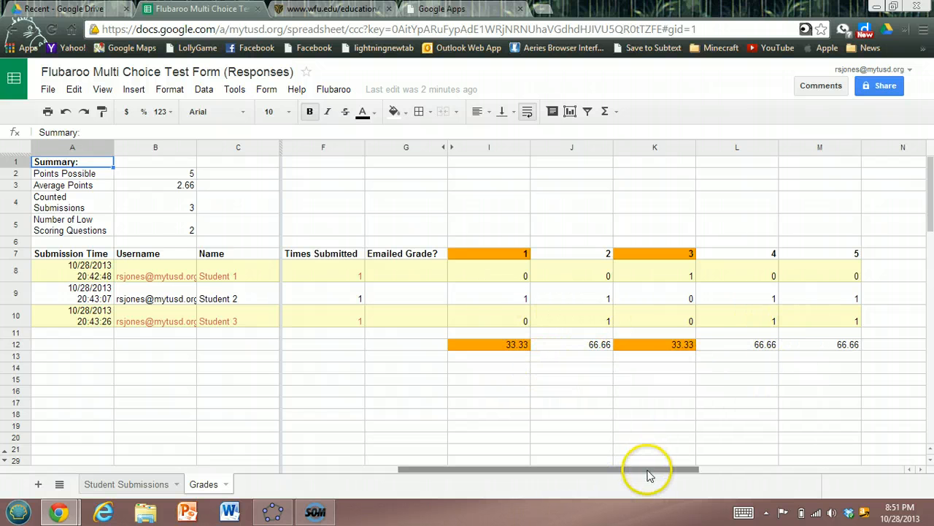
drag(649, 474, 388, 469)
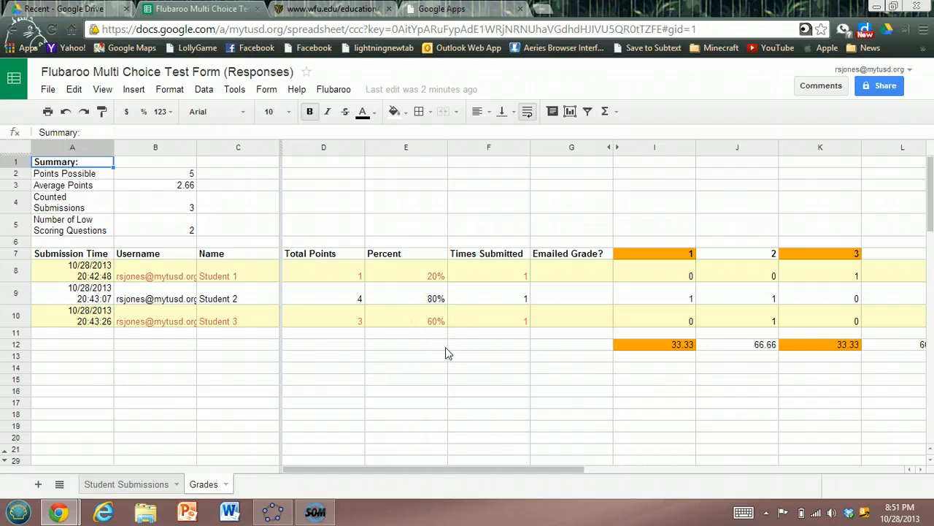
Step: View Flubaroo's grading report with its histogram of grades, and close the report
click(334, 90)
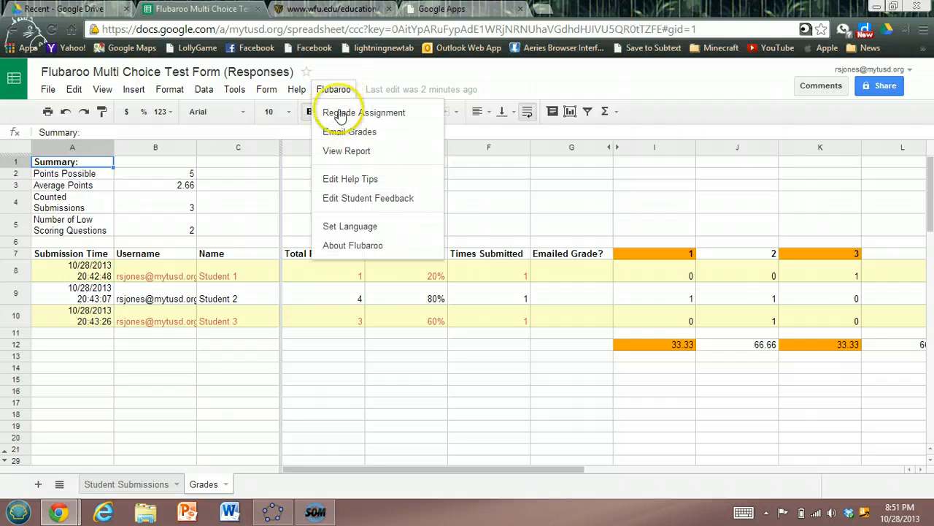
click(348, 151)
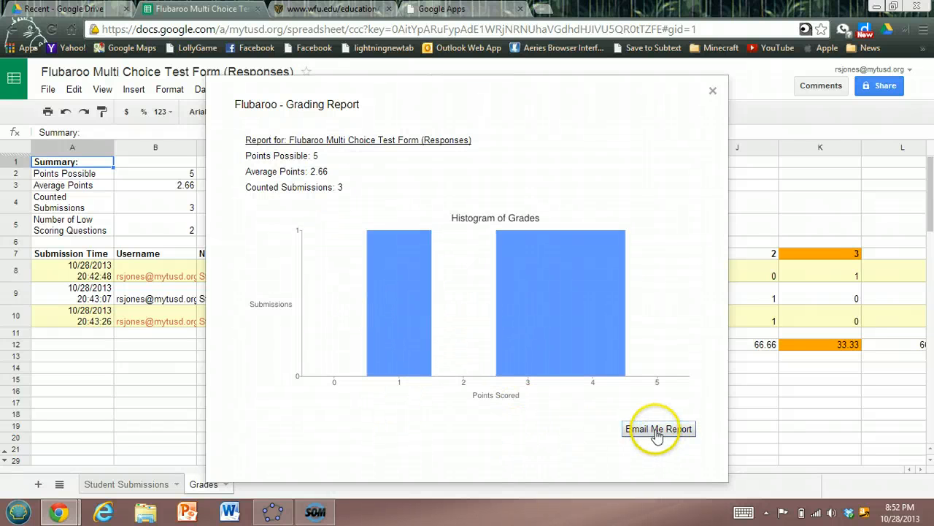
click(713, 92)
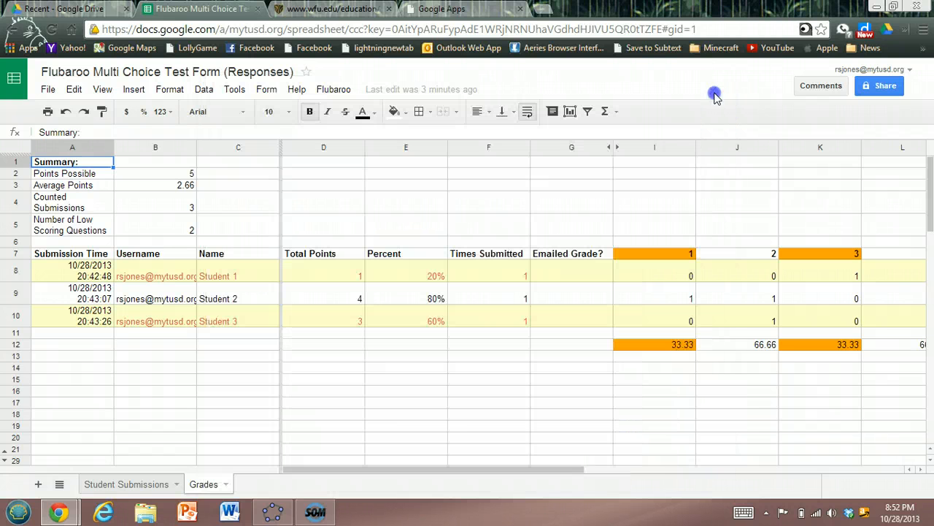
Step: Email the grades using Username addresses, including questions and scores without the answer key, with a message beginning "Here is a breakdown of your grade on the"
click(333, 89)
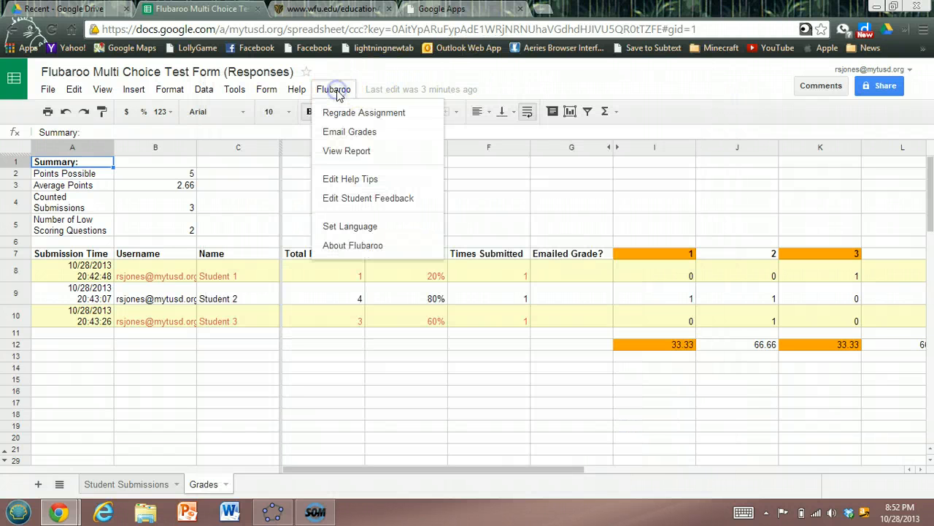
click(345, 134)
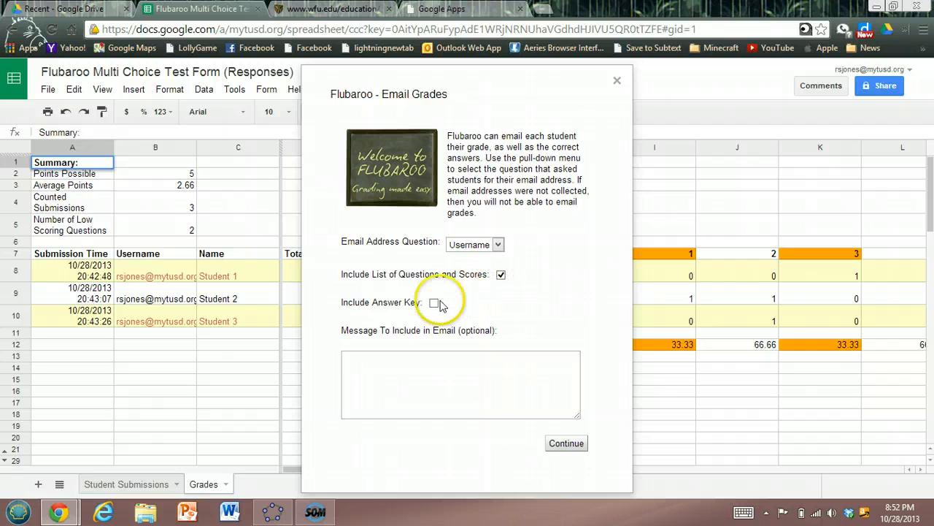
click(417, 379)
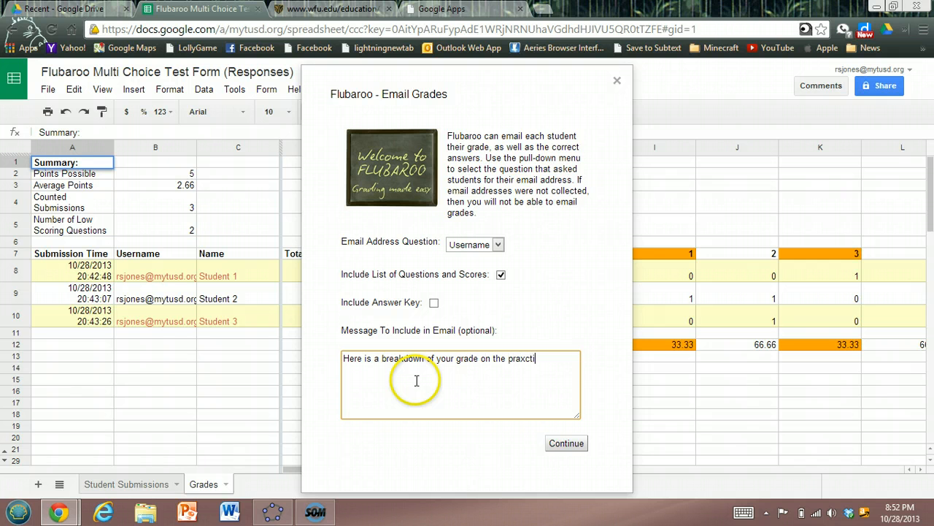
click(567, 443)
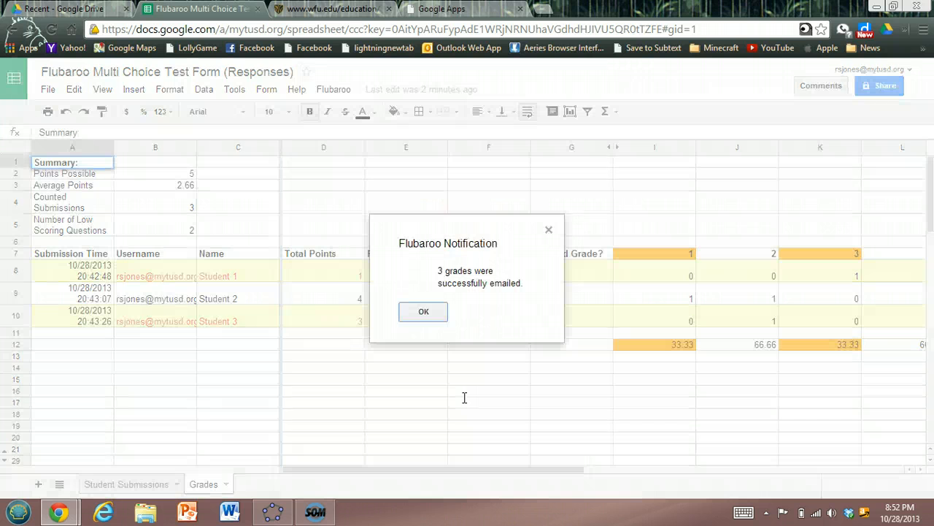
click(423, 314)
click(423, 313)
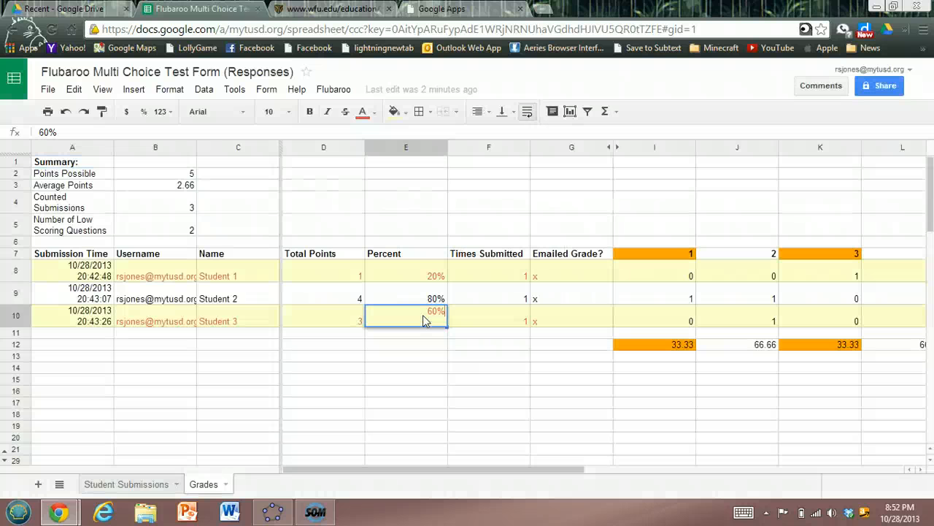
Step: Leave the responses spreadsheet, discarding the open cell edit, and switch to the Gmail inbox
click(20, 32)
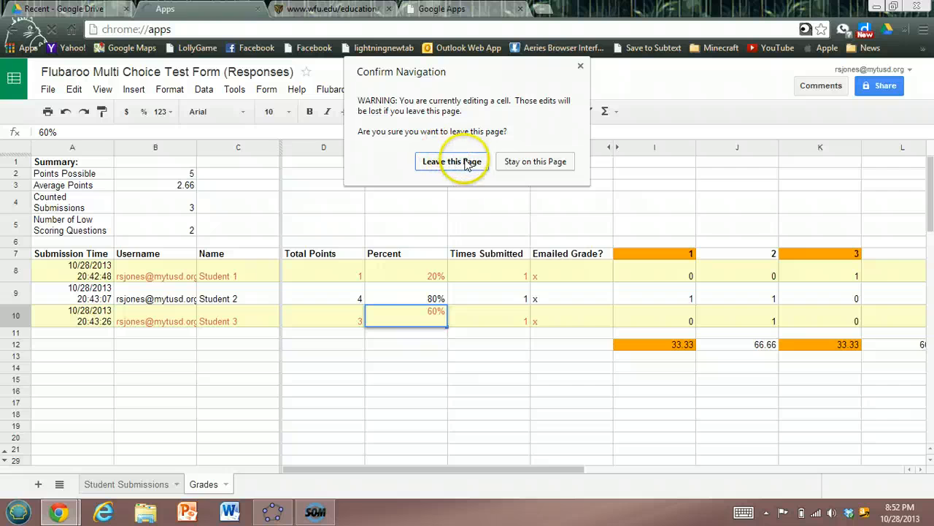
click(462, 161)
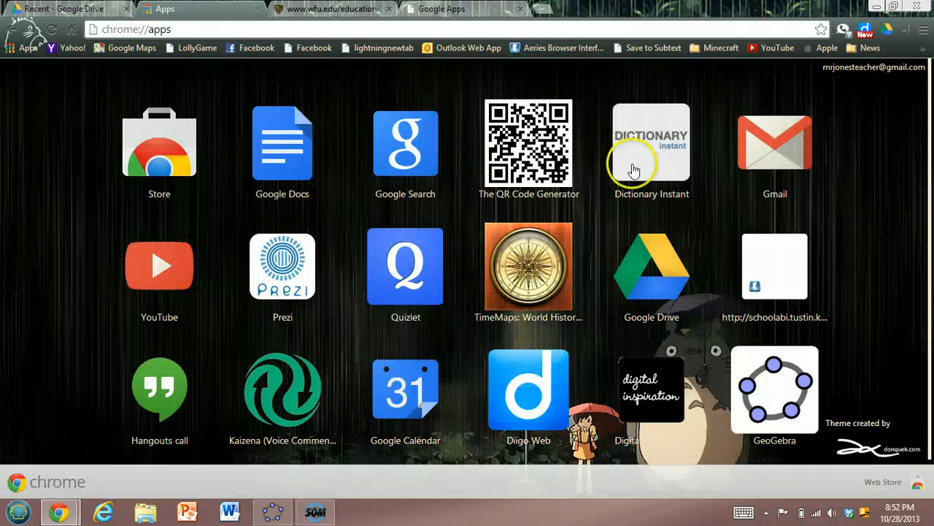
click(782, 149)
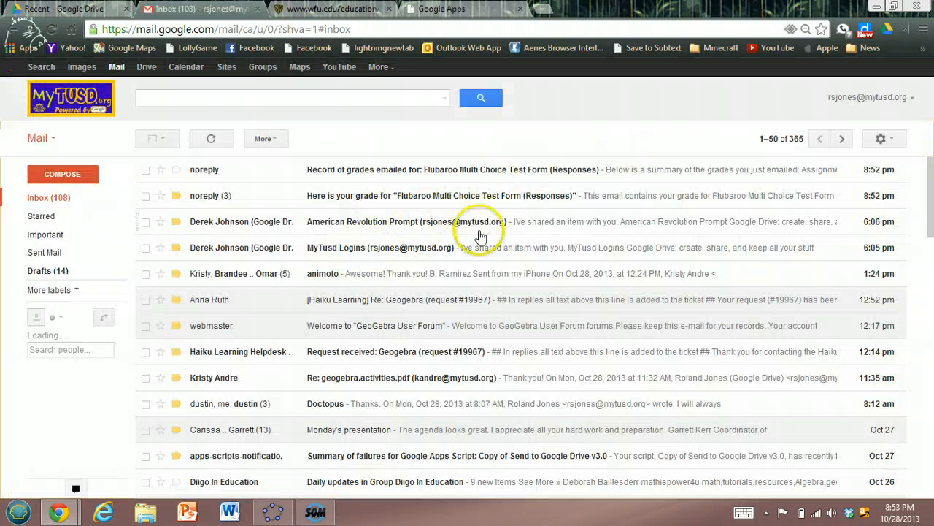
Step: Open the "Here is your grade for Flubaroo Multi Choice Test Form (Responses)" email and review the grade, instructor message and per-question results
click(354, 197)
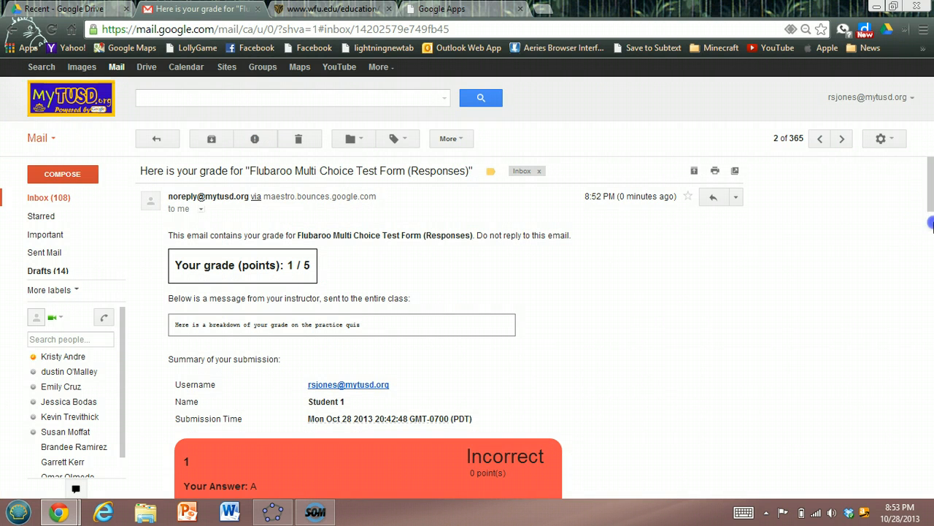
drag(931, 222, 931, 493)
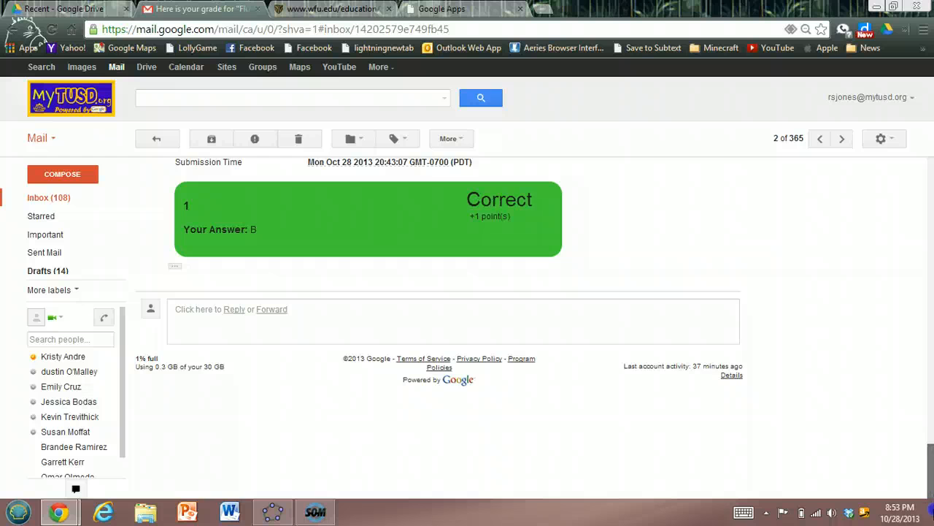
drag(931, 460, 928, 168)
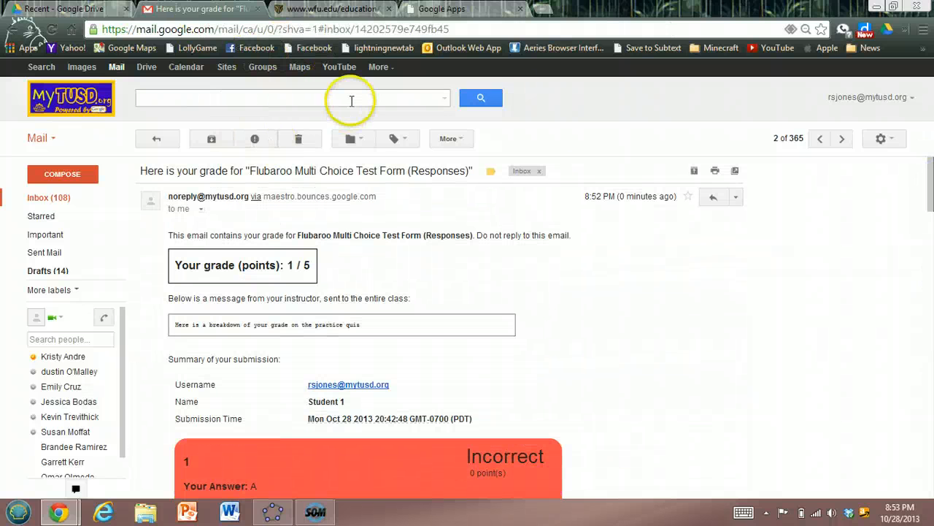
click(315, 512)
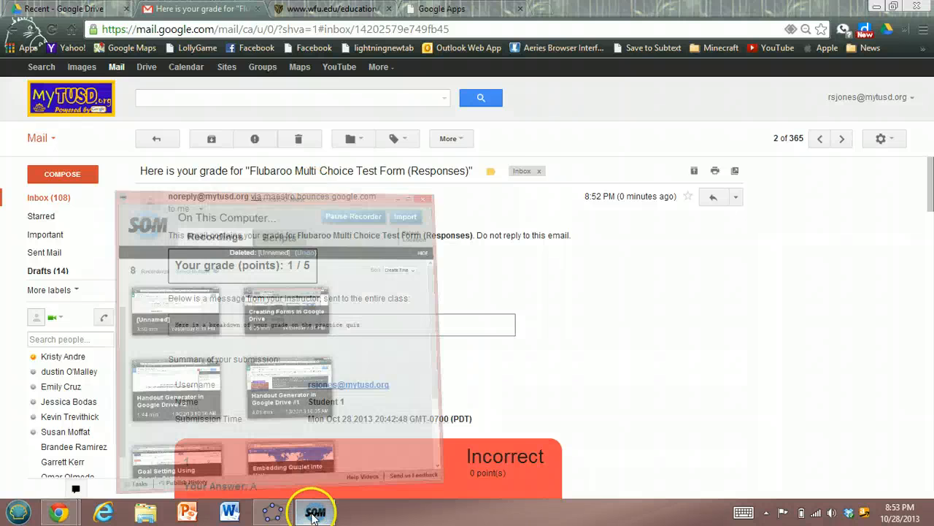
click(365, 40)
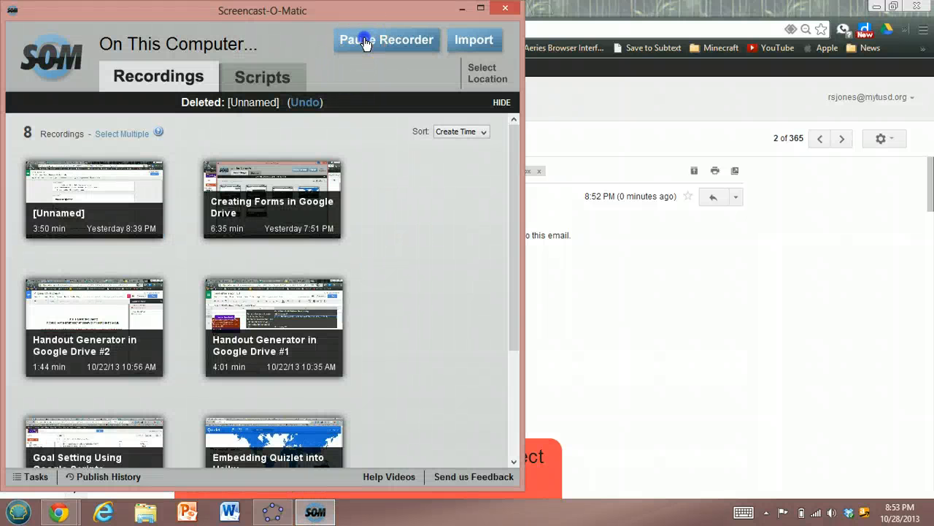